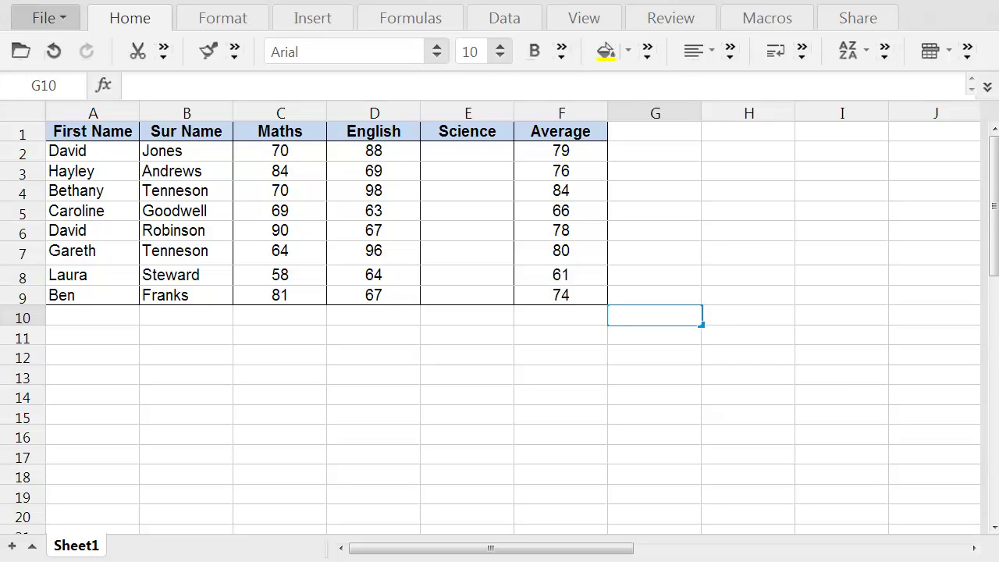
# Inspect the F2 average formula over C2:E2 and the empty Science cell E2.
pyautogui.click(468, 156)
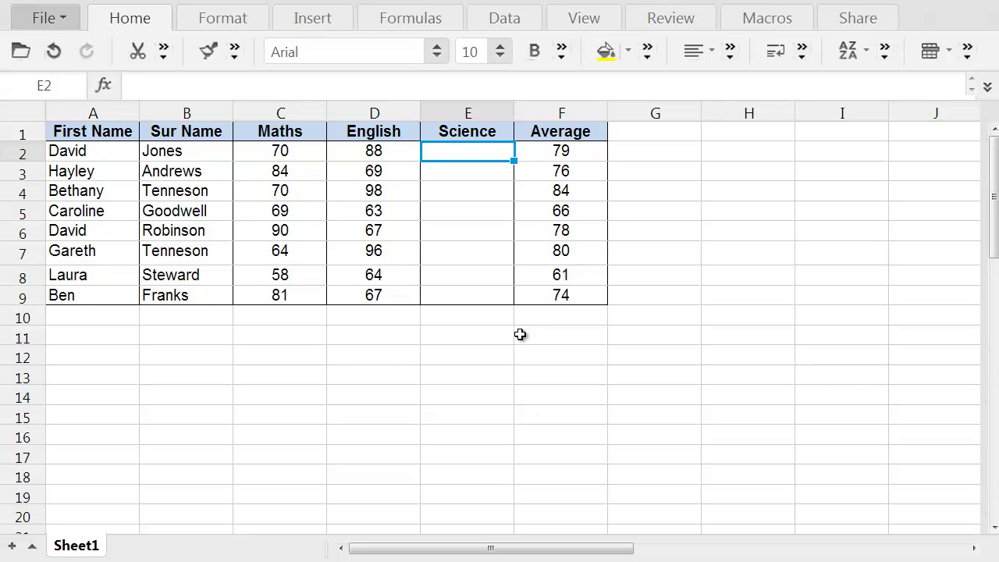
pyautogui.click(531, 155)
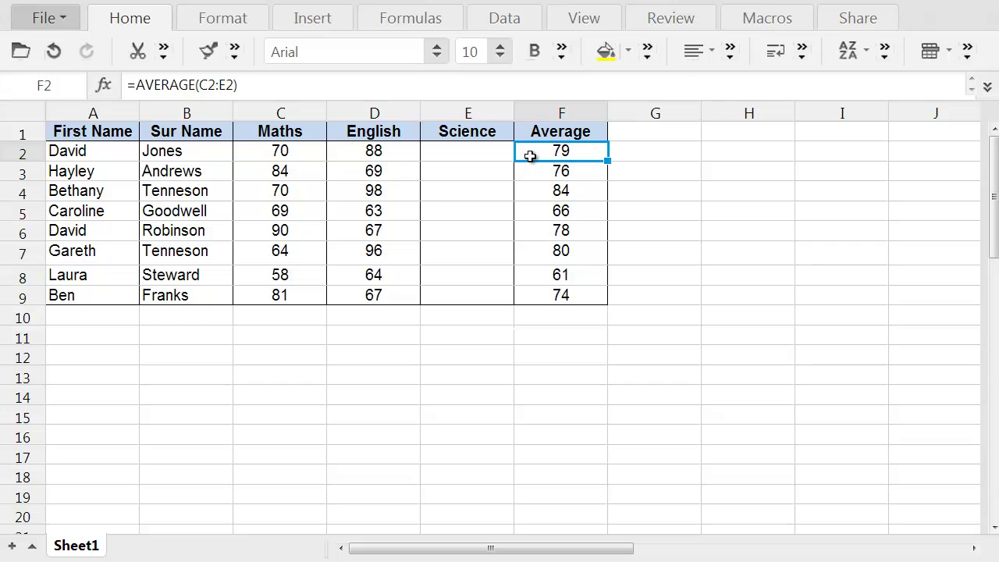
pyautogui.moveTo(297, 153); pyautogui.dragTo(433, 156)
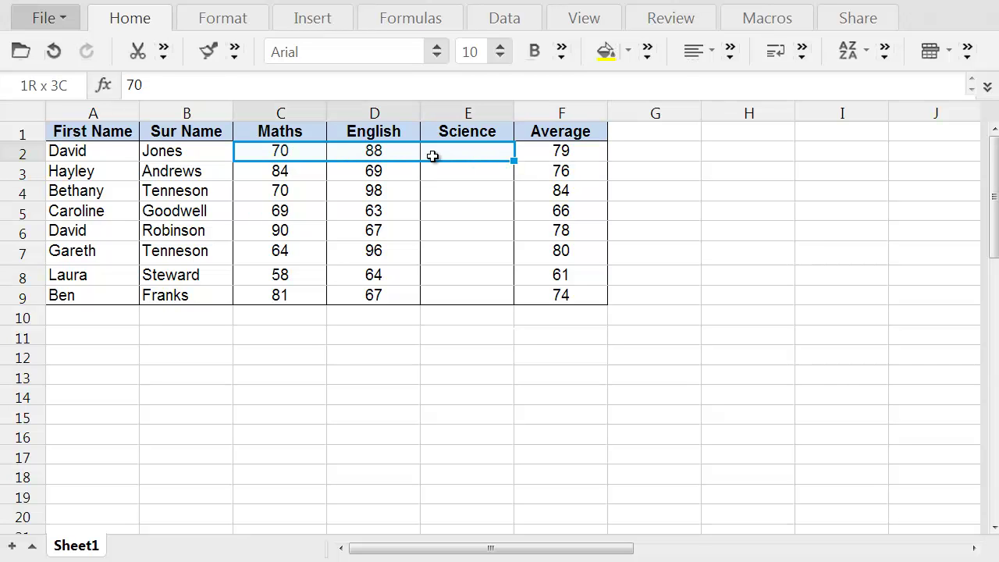
pyautogui.click(433, 156)
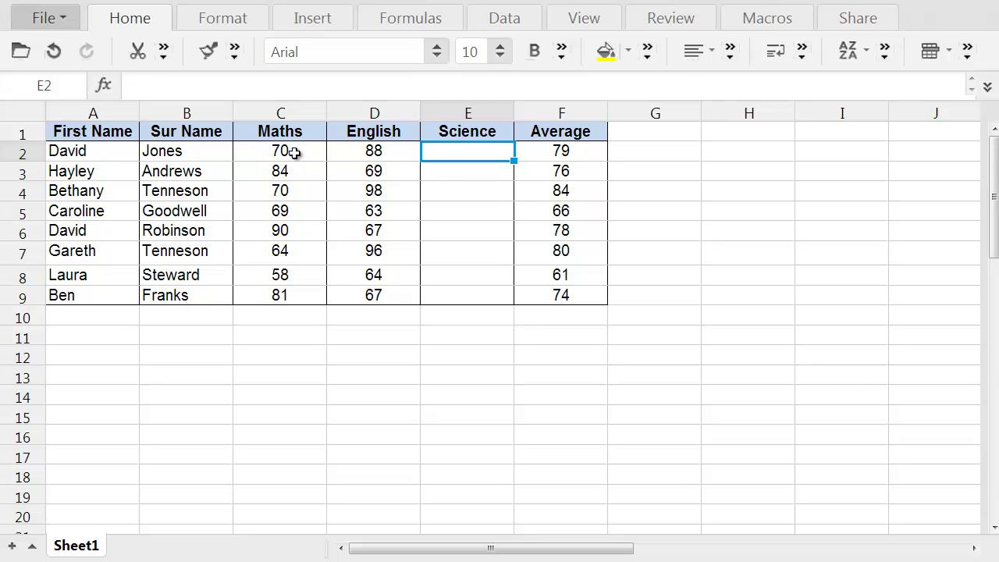
pyautogui.moveTo(293, 153); pyautogui.dragTo(379, 151)
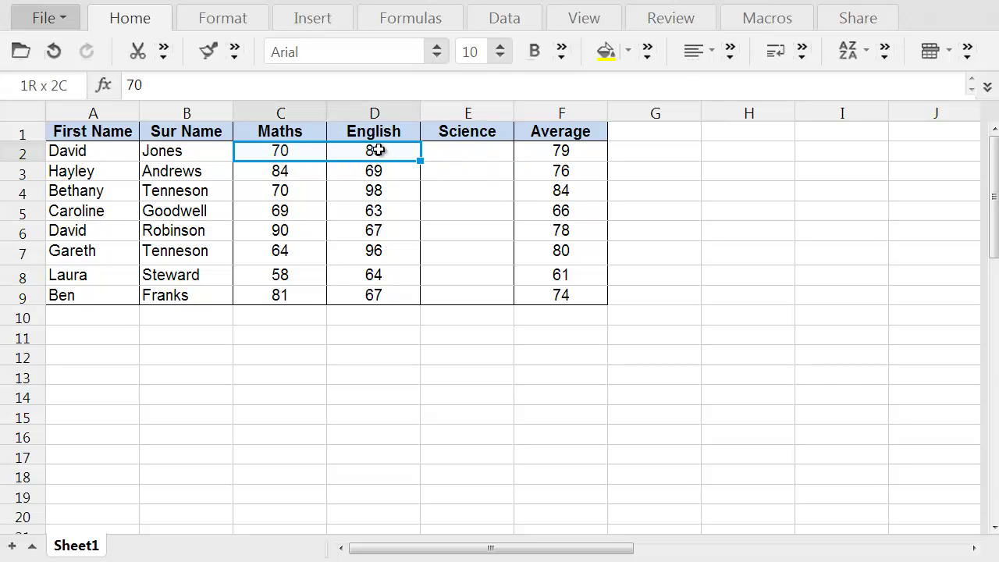
pyautogui.click(478, 151)
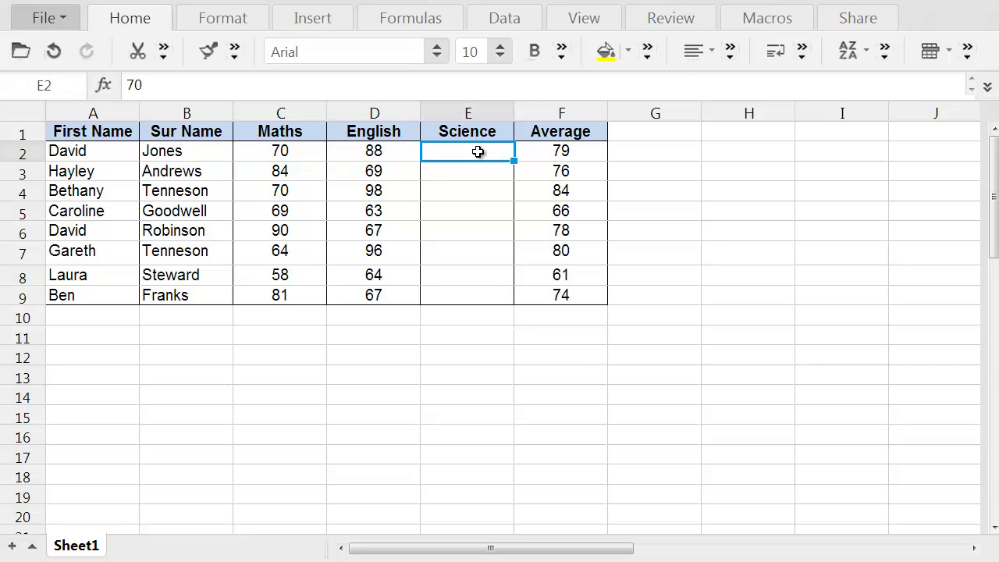
pyautogui.click(544, 152)
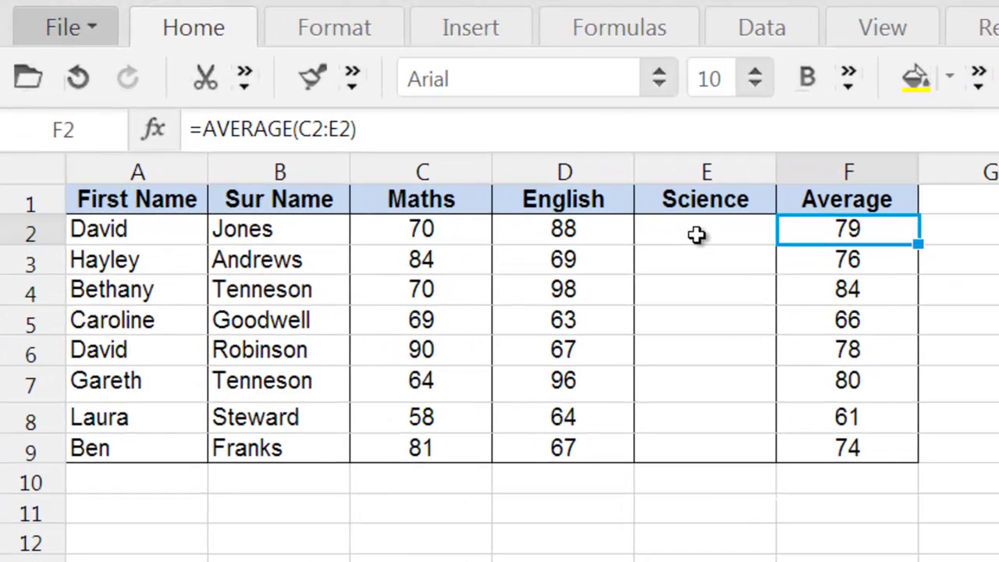
# Enter a Science score of 86 in E2, raising the F2 average to 81.
pyautogui.click(462, 155)
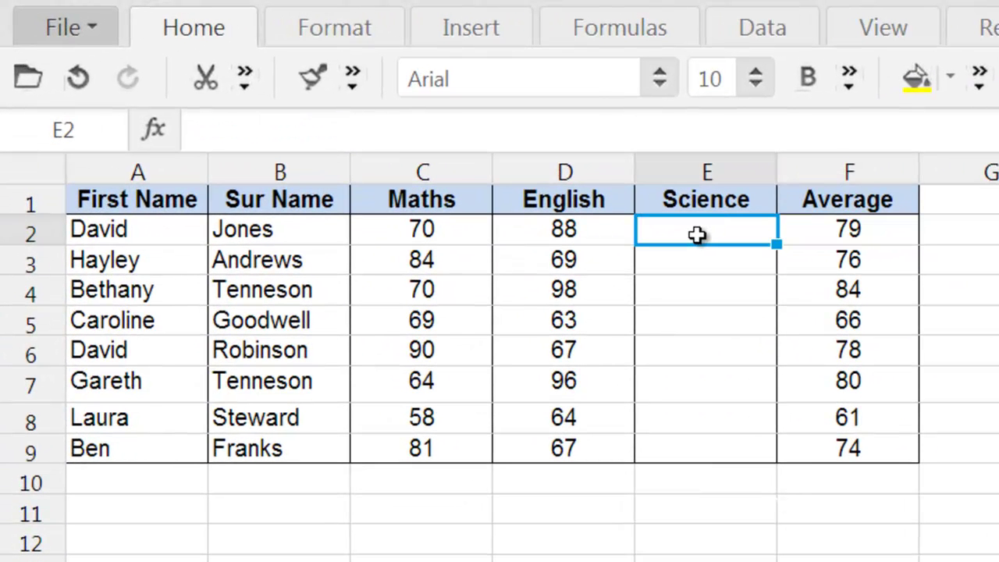
pyautogui.write('86')
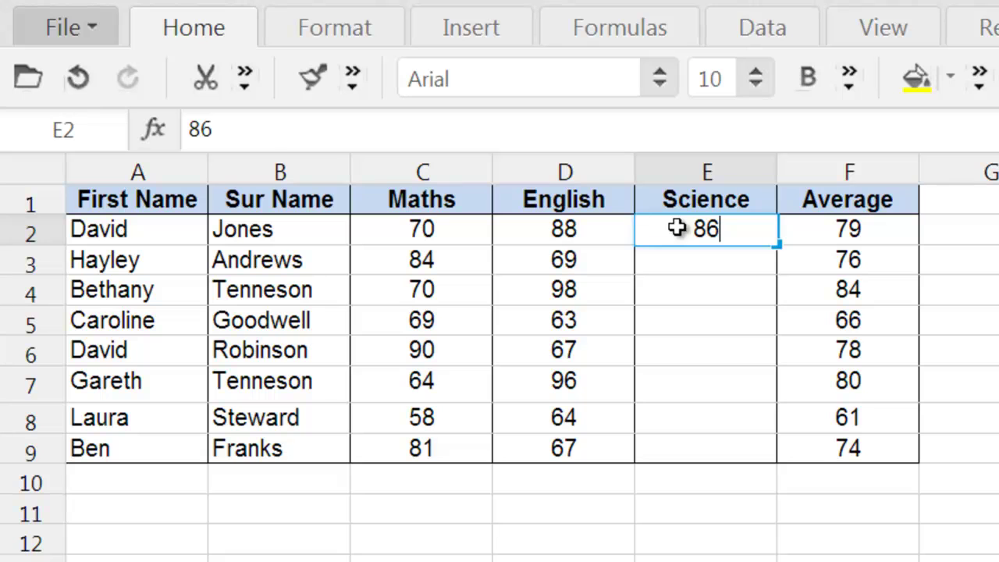
pyautogui.click(678, 226)
pyautogui.press('Return')
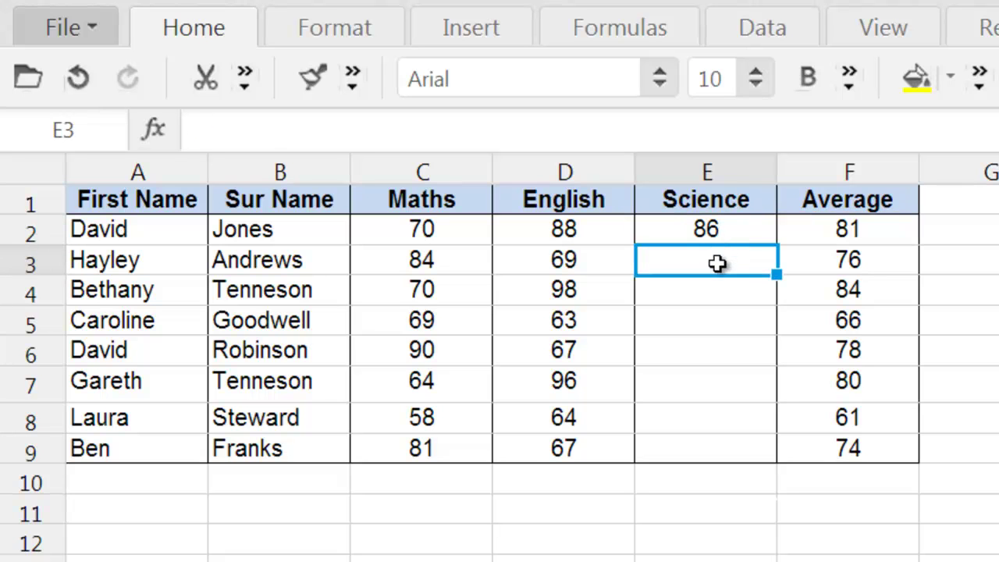
# Highlight the other students' names, empty Science cells and averages in rows 3–9.
pyautogui.moveTo(187, 273); pyautogui.dragTo(187, 462)
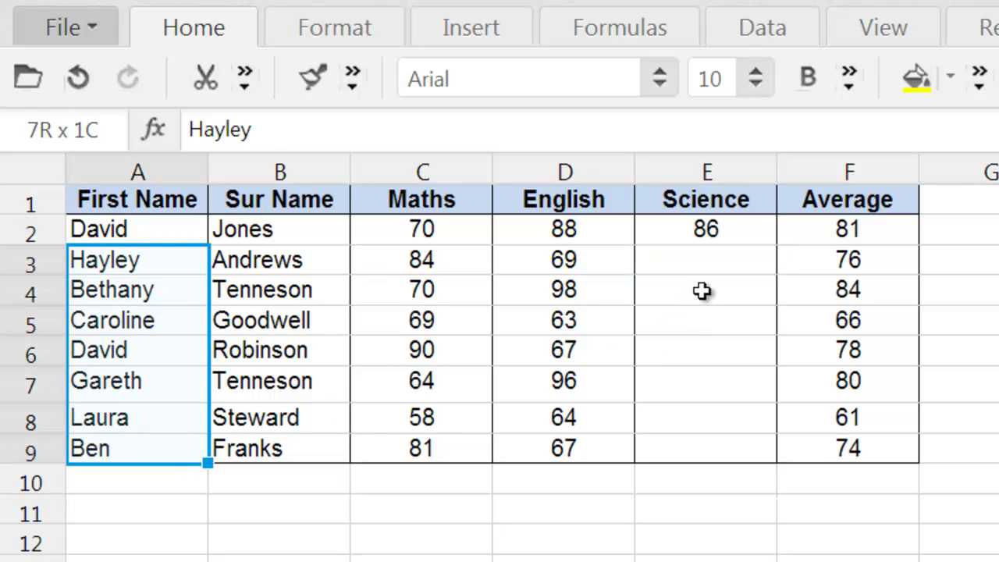
pyautogui.moveTo(703, 270); pyautogui.dragTo(705, 444)
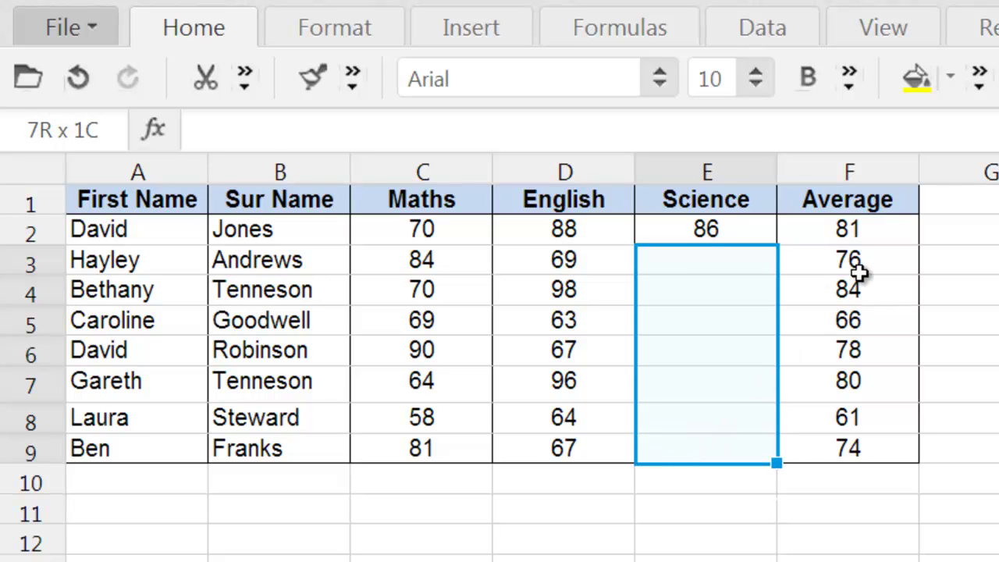
pyautogui.moveTo(859, 269); pyautogui.dragTo(867, 451)
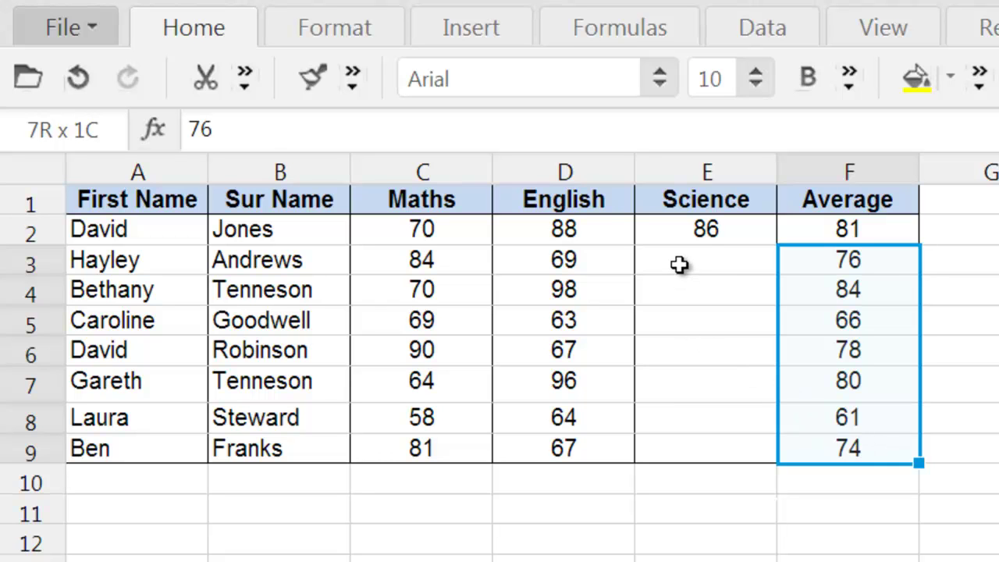
# Delete the 86 from E2, leaving the first student's Science cell empty.
pyautogui.doubleClick(700, 236)
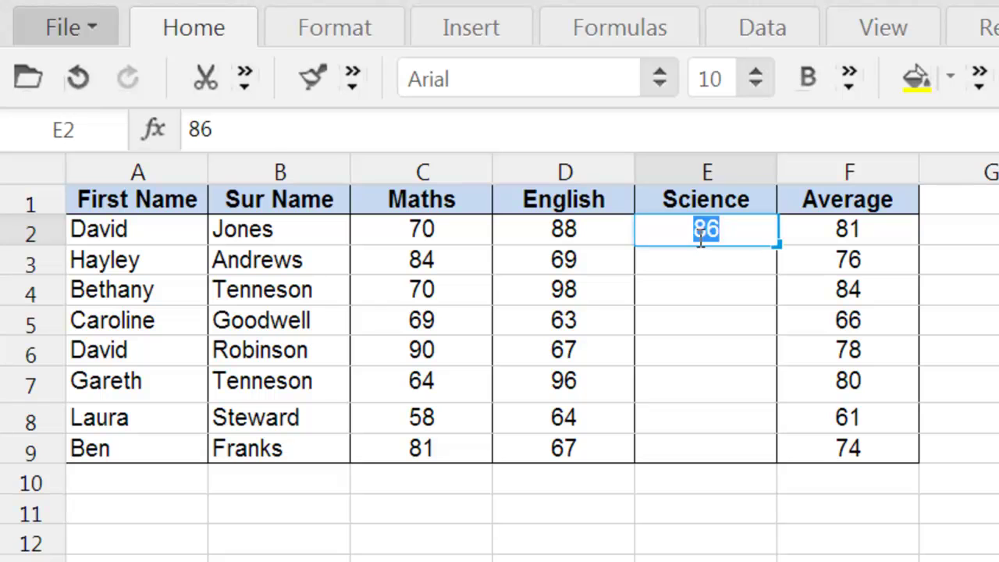
pyautogui.press('BackSpace')
pyautogui.click(156, 223)
# Review the first student's name, F2 average, Maths, English and empty Science cells.
pyautogui.keyDown('shift'); pyautogui.click(267, 219); pyautogui.keyUp('shift')
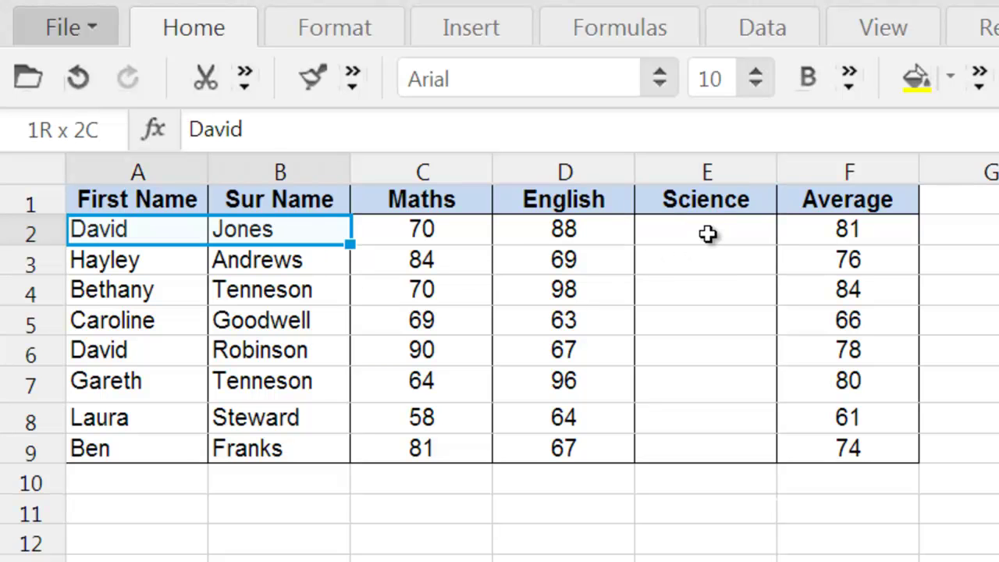
pyautogui.click(837, 236)
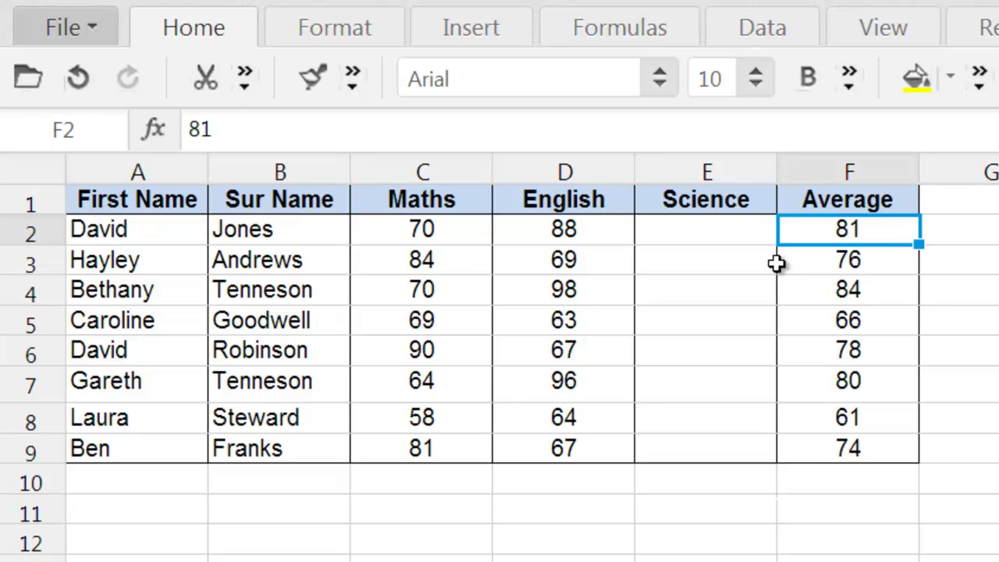
pyautogui.click(451, 239)
pyautogui.moveTo(486, 236); pyautogui.dragTo(564, 240)
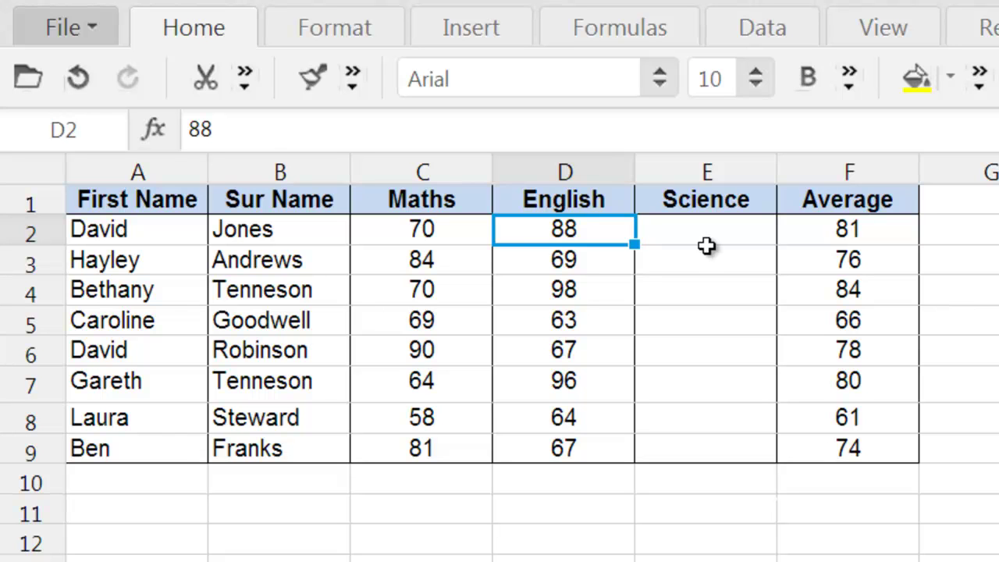
pyautogui.click(706, 236)
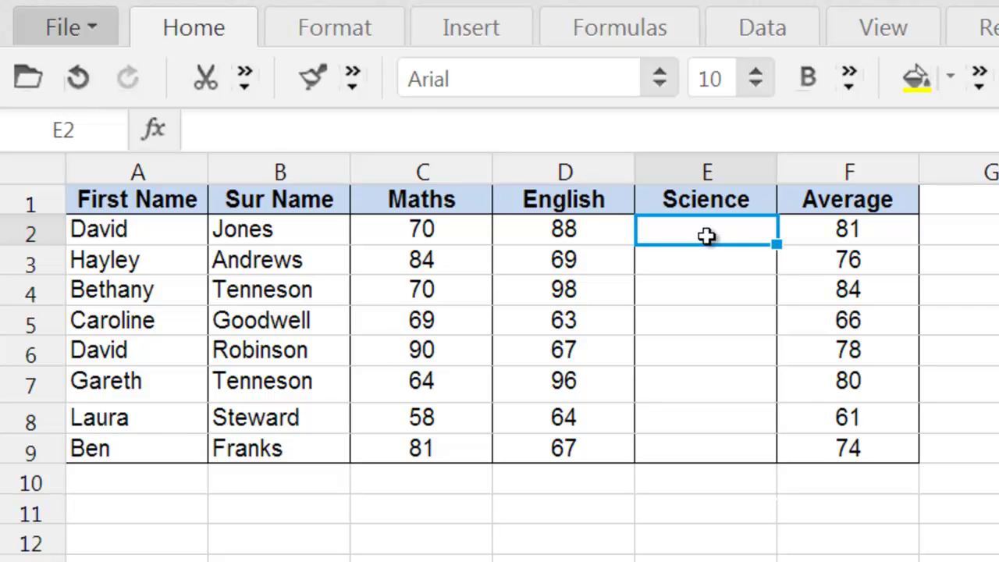
# Try Science scores of 75, 80 and 85 in E2, watching the F2 average change.
pyautogui.doubleClick(706, 236)
pyautogui.write('75')
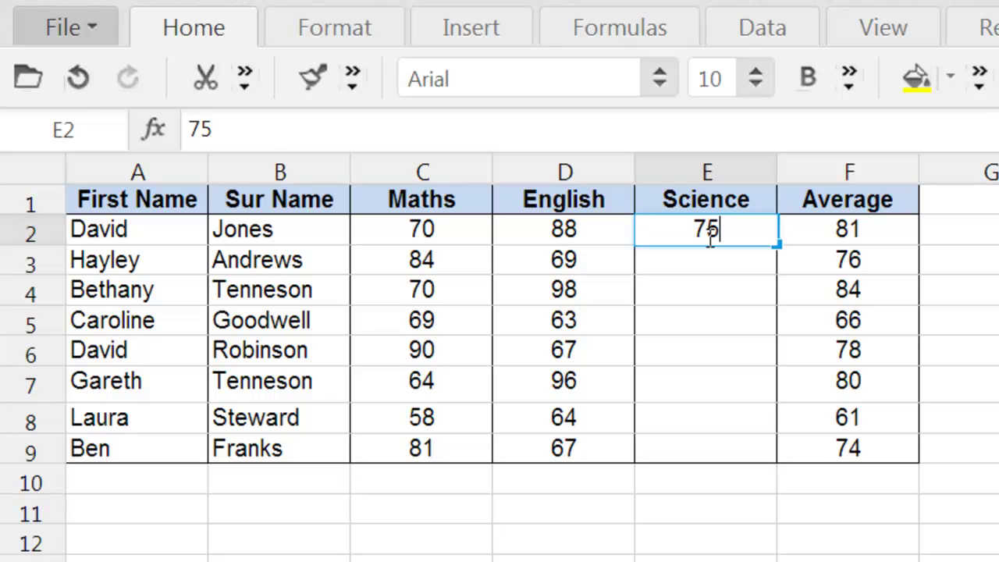
pyautogui.doubleClick(725, 237)
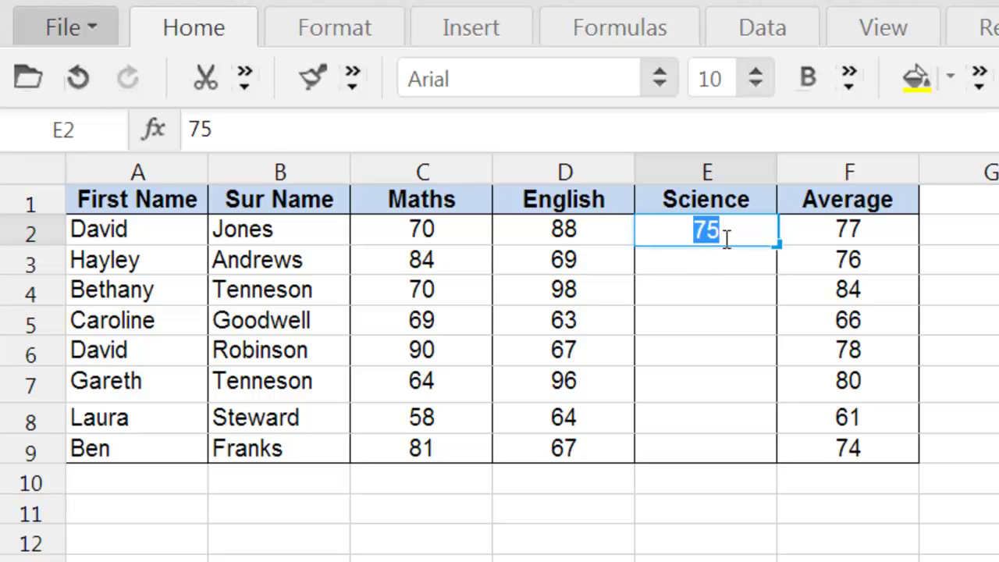
pyautogui.write('80')
pyautogui.press('Return')
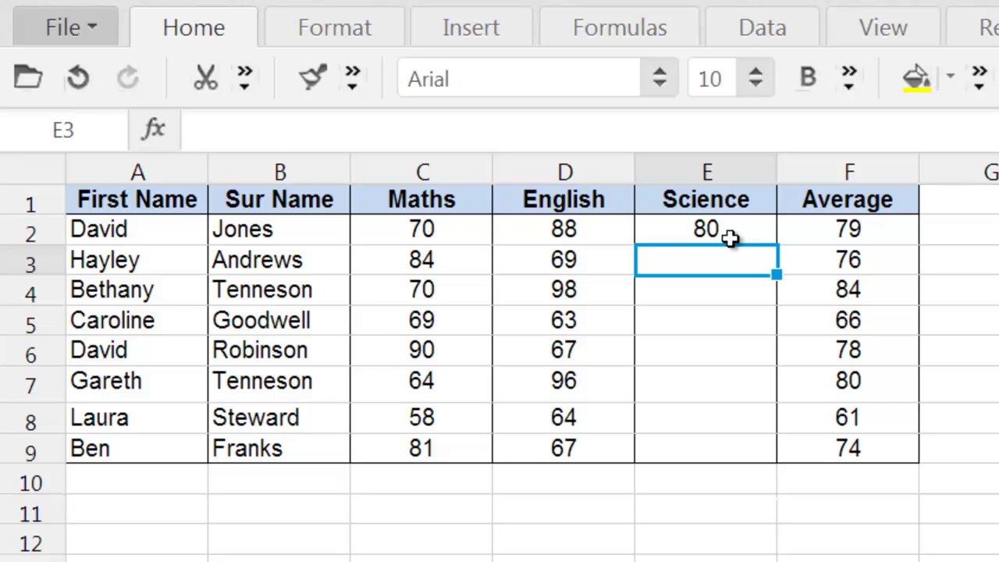
pyautogui.click(738, 230)
pyautogui.doubleClick(742, 228)
pyautogui.press('BackSpace')
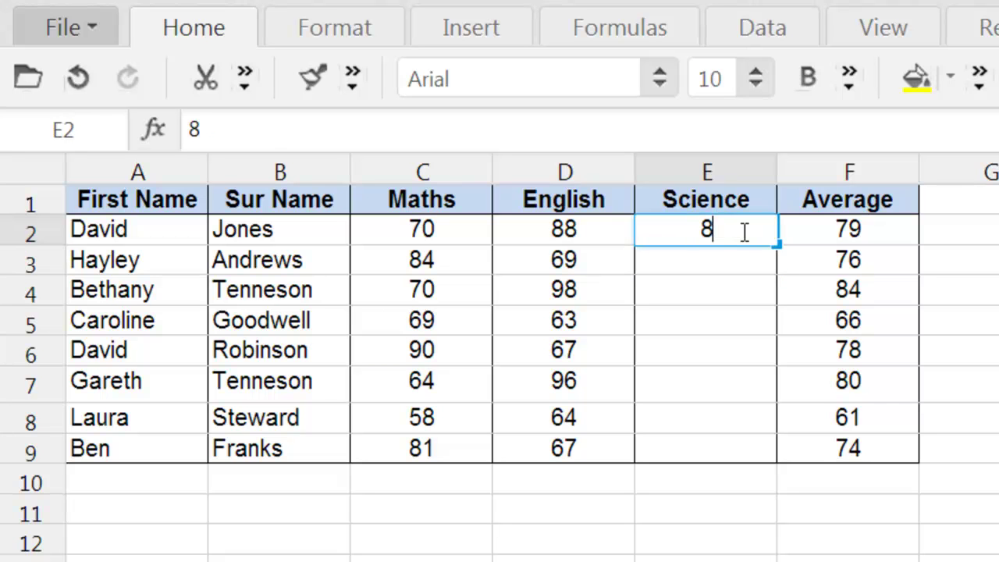
pyautogui.write('5')
pyautogui.click(719, 266)
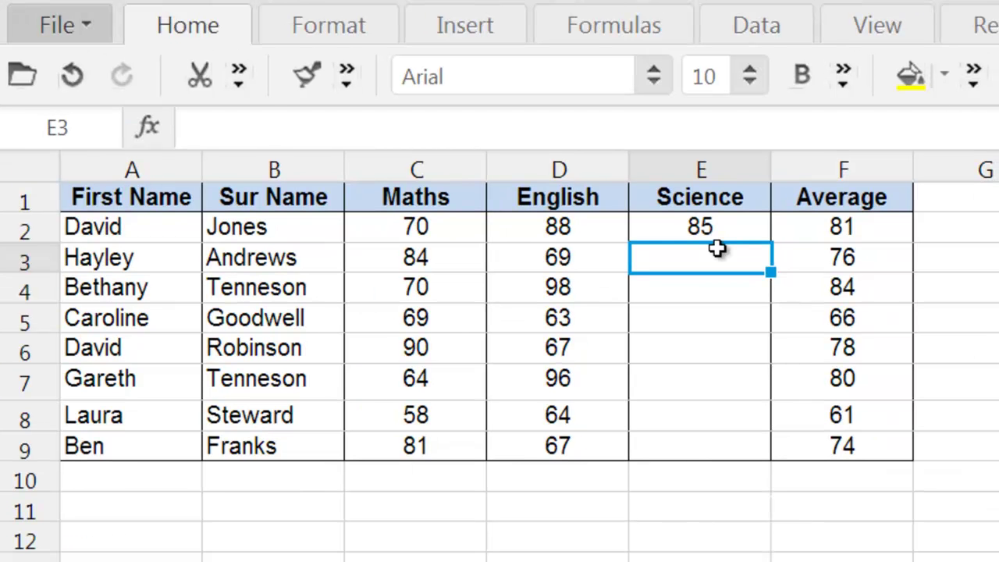
# Try 86, then settle on a Science score of 87 in E2 for an average of 82.
pyautogui.click(718, 229)
pyautogui.doubleClick(719, 230)
pyautogui.write('8')
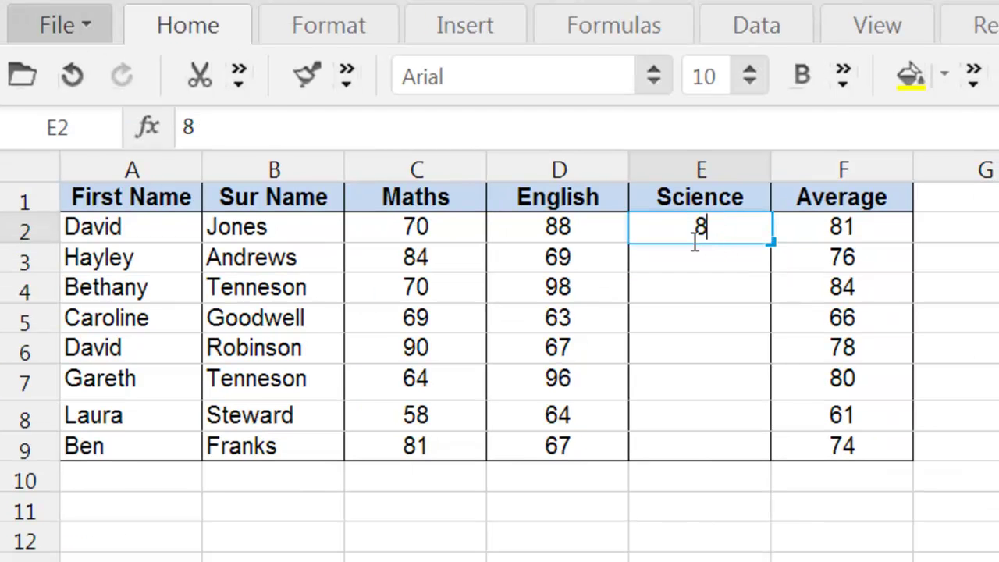
pyautogui.write('6')
pyautogui.click(738, 267)
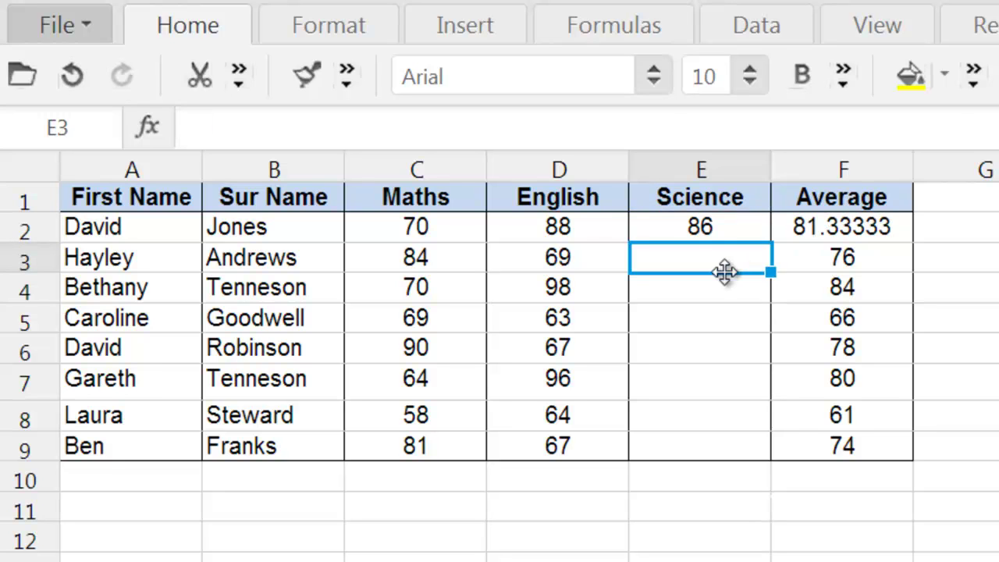
pyautogui.click(700, 233)
pyautogui.write('87')
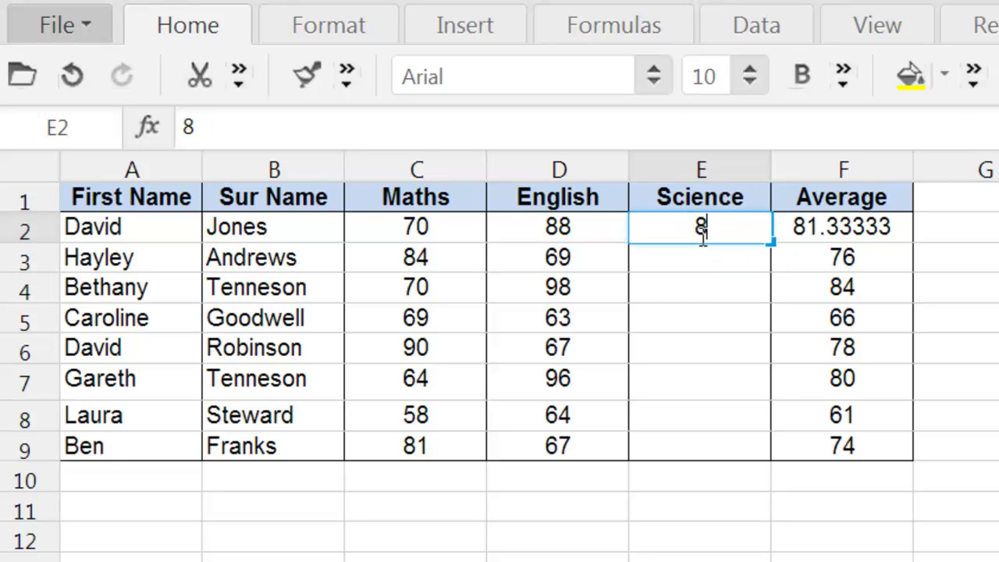
pyautogui.click(724, 266)
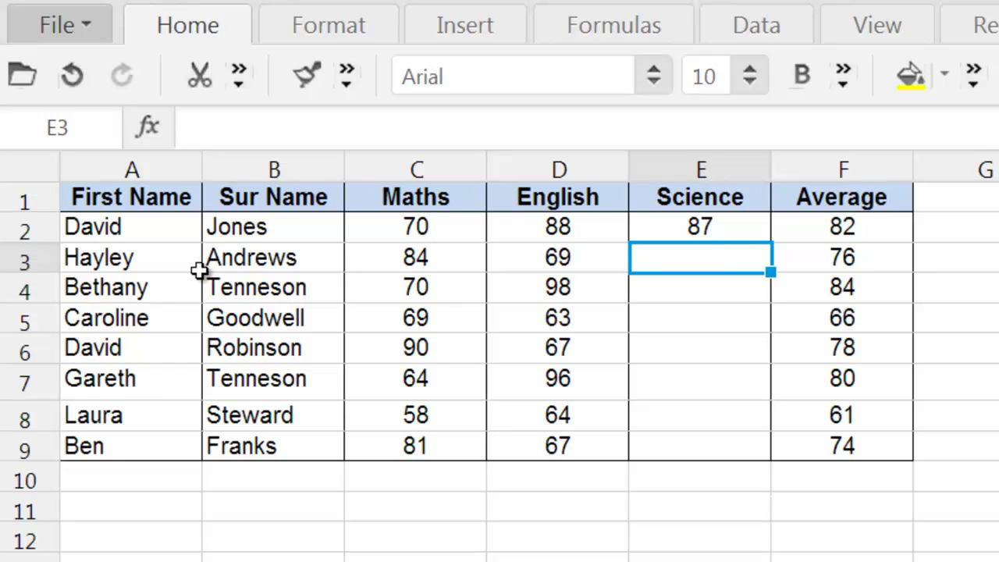
# Review the second student's Maths 84, English 69, empty Science and 76 average, then show the Data tab.
pyautogui.moveTo(187, 265); pyautogui.dragTo(229, 263)
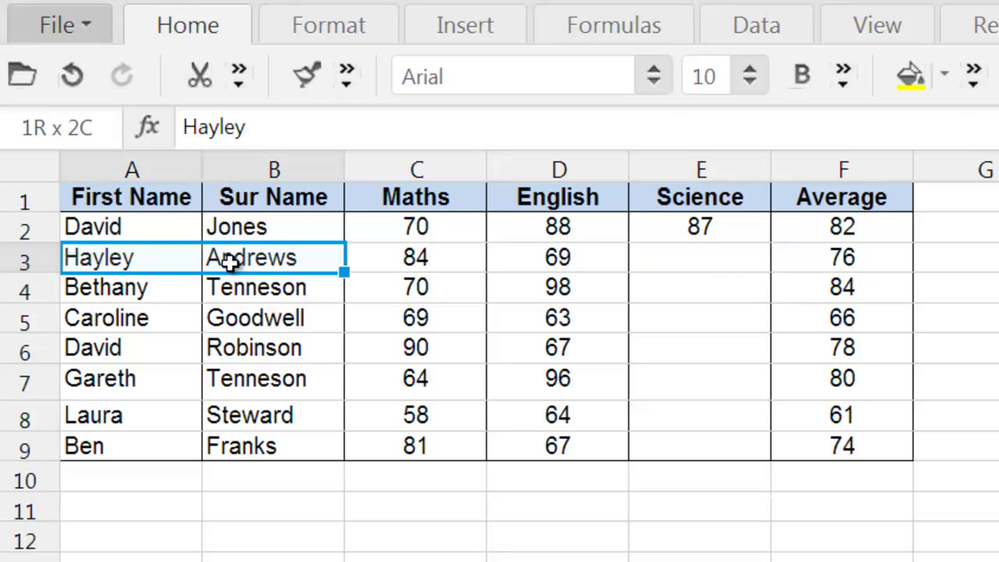
pyautogui.click(437, 265)
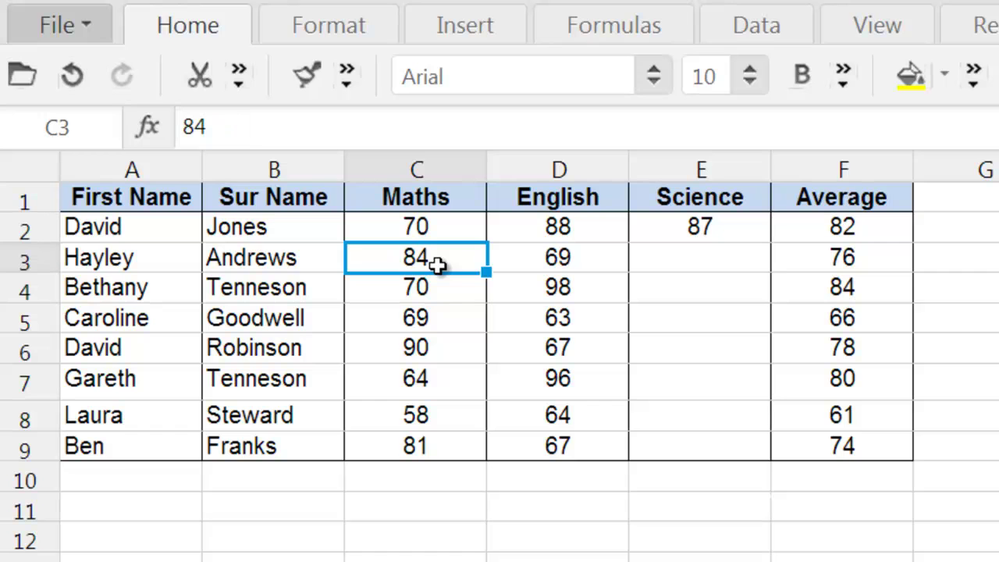
pyautogui.click(557, 258)
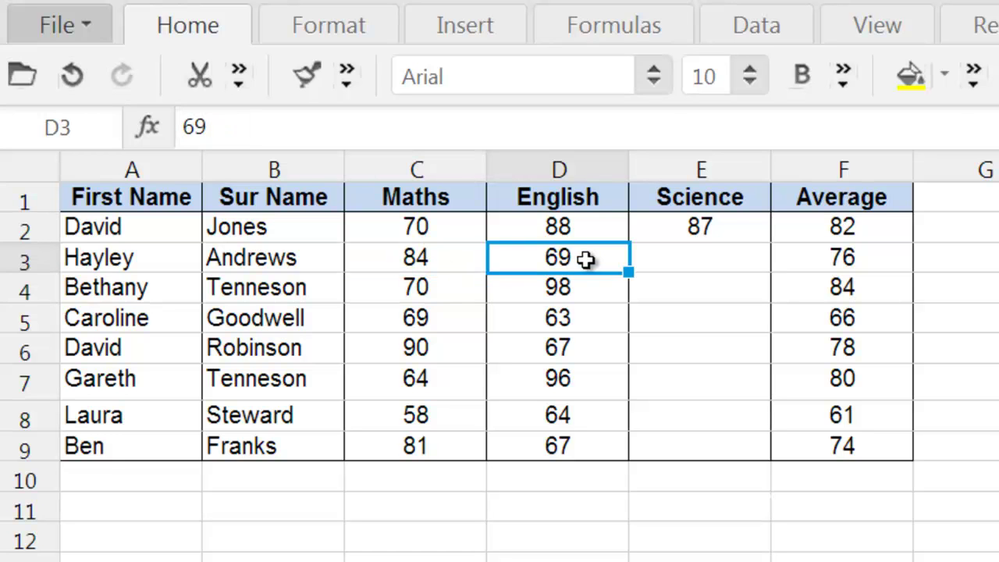
pyautogui.click(697, 264)
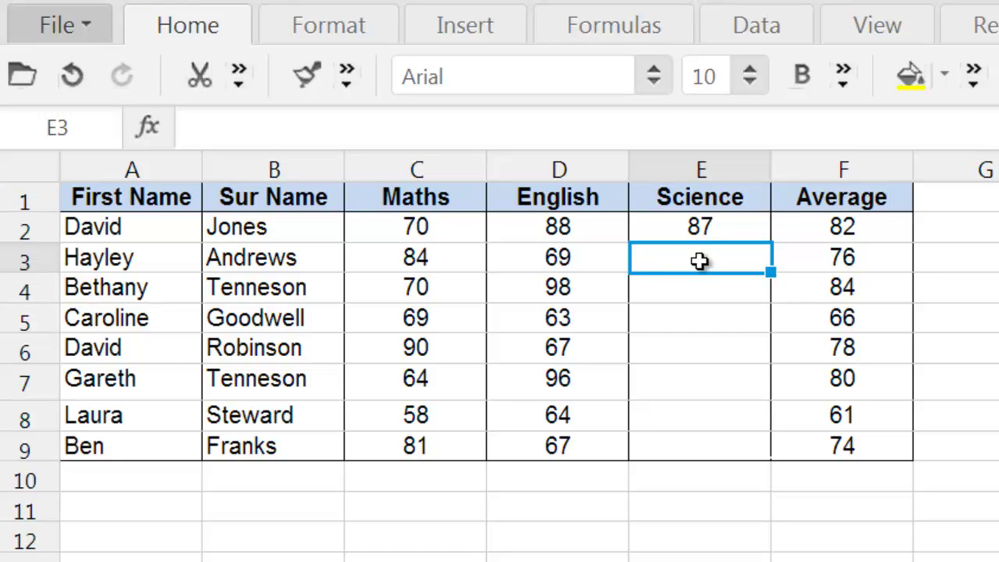
pyautogui.click(816, 265)
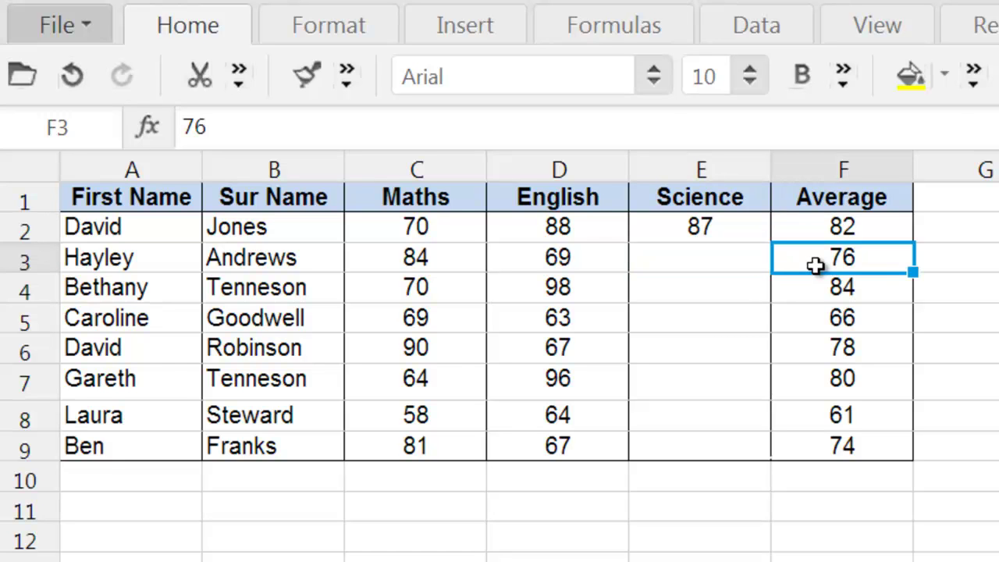
pyautogui.click(759, 26)
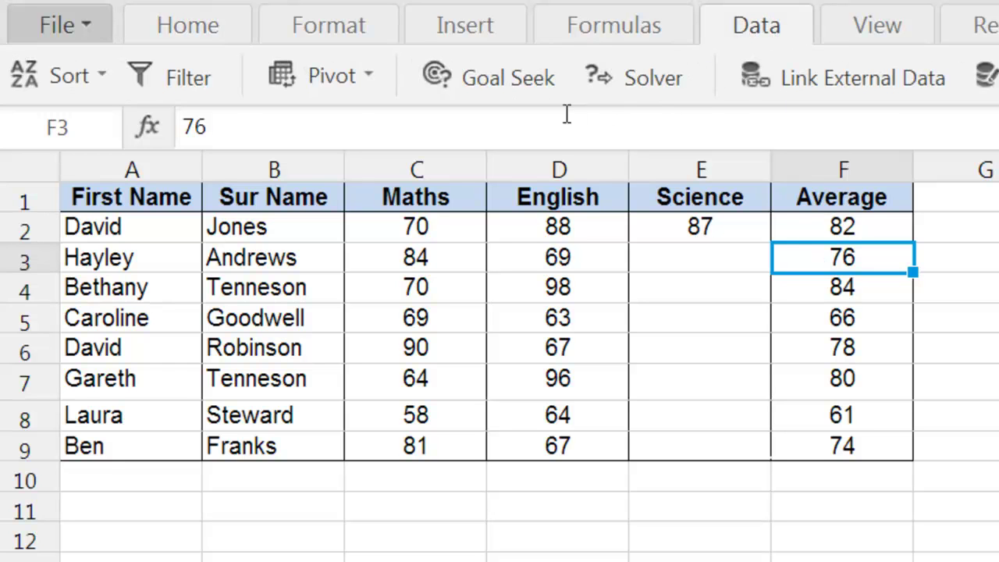
# Start a Goal Seek with target cell F3 and E3 as the variant cell.
pyautogui.click(523, 82)
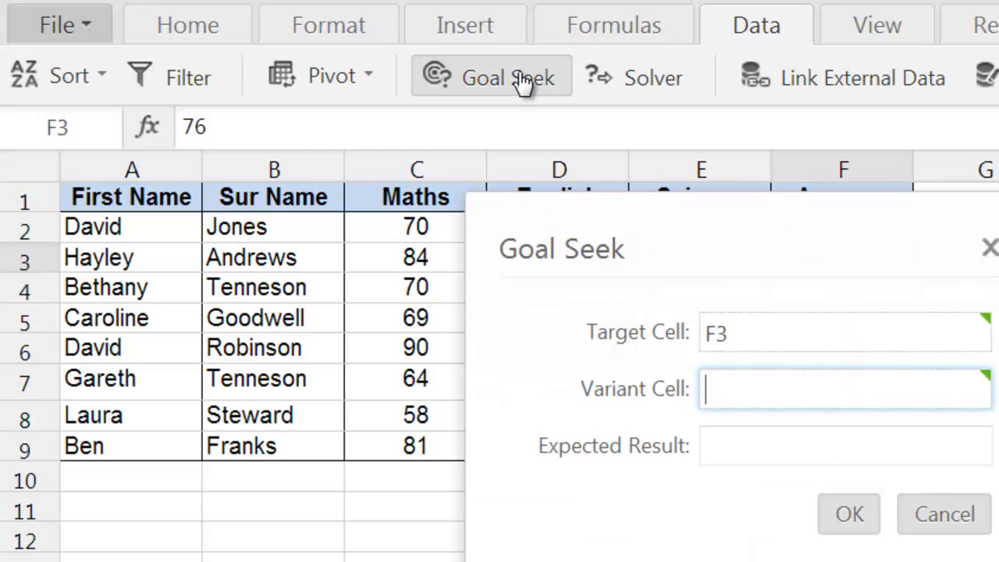
pyautogui.moveTo(622, 231); pyautogui.dragTo(284, 185)
pyautogui.click(392, 290)
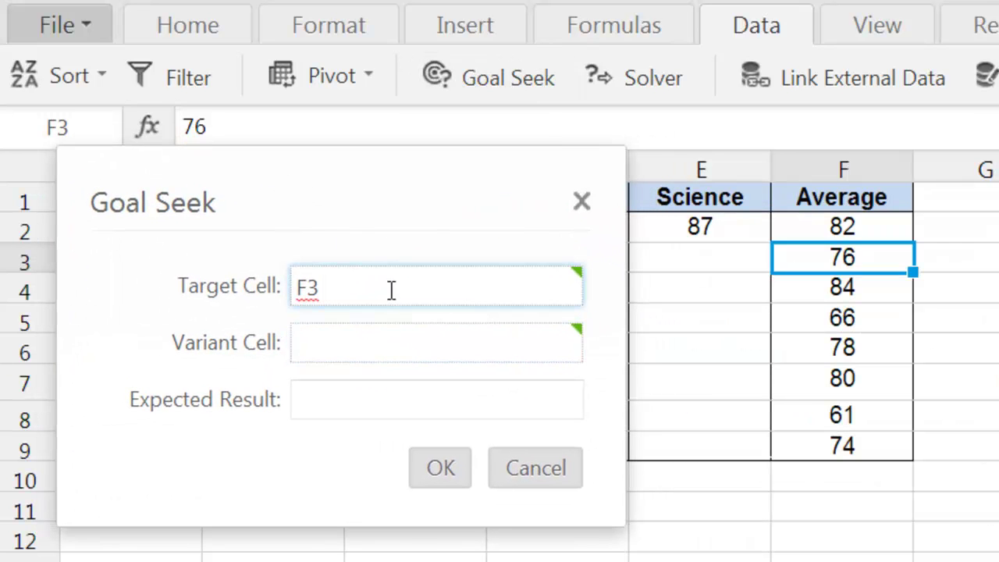
pyautogui.click(386, 334)
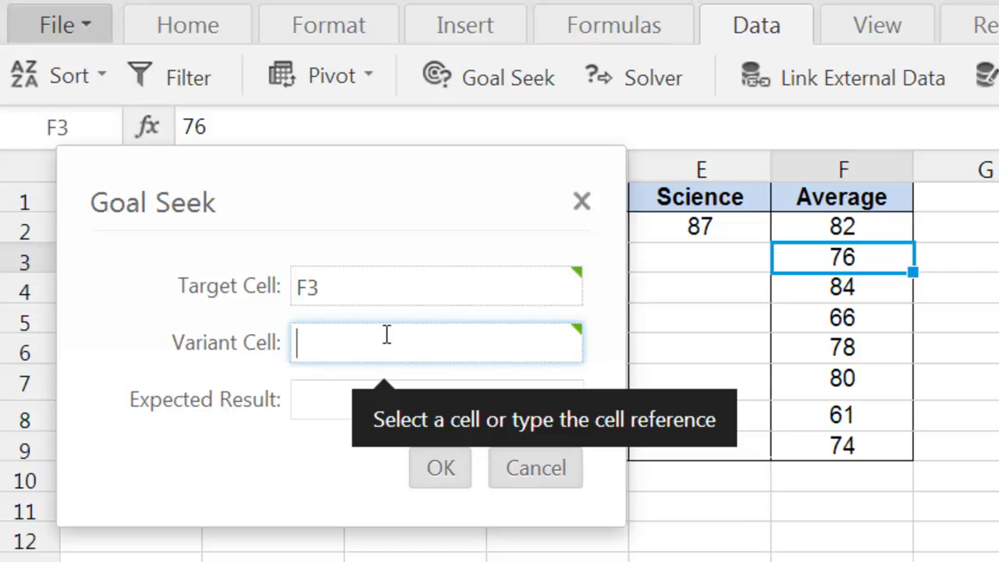
pyautogui.click(689, 261)
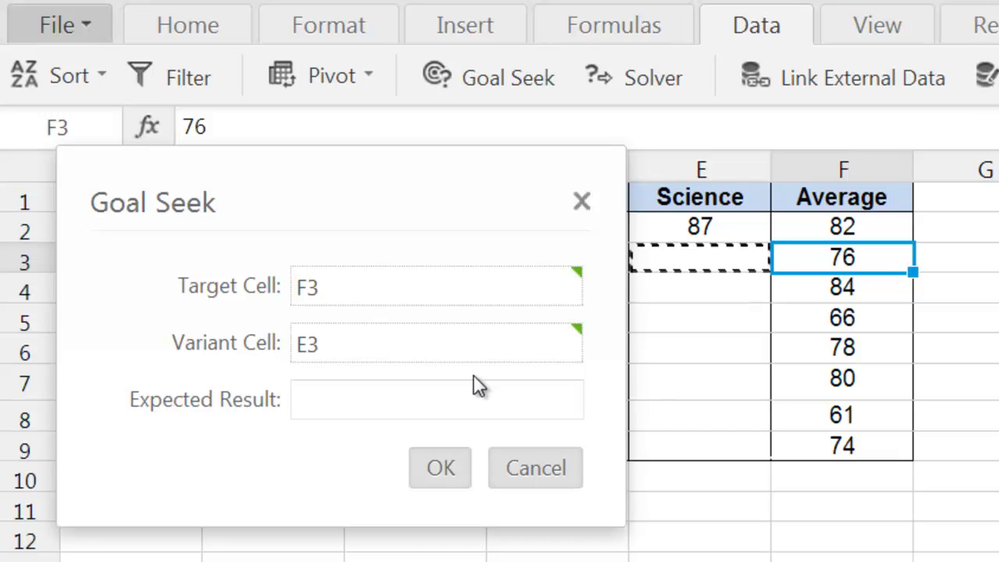
# Enter 80 as the expected result and run the goal seek, yielding a Science score of 88.
pyautogui.write('80')
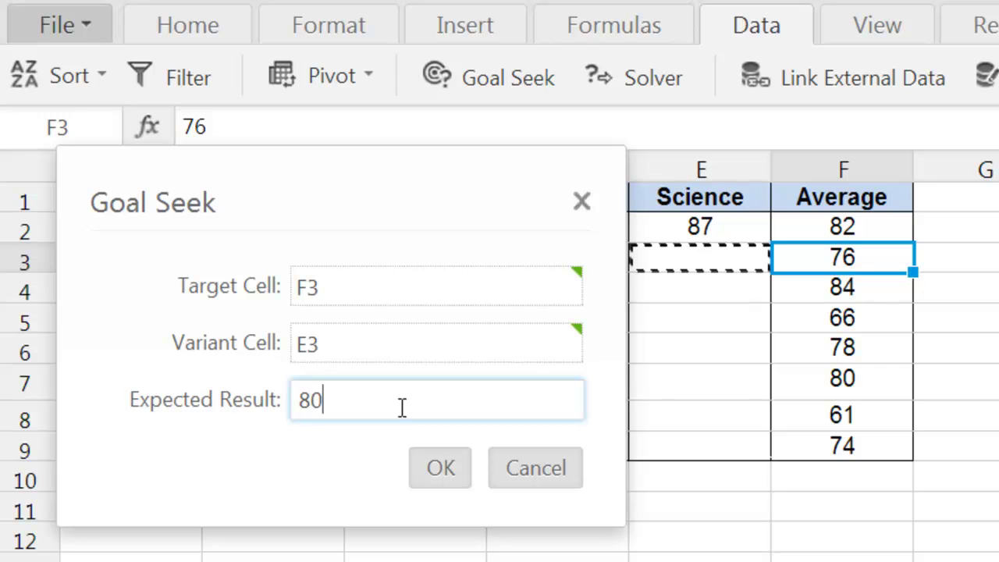
pyautogui.click(443, 475)
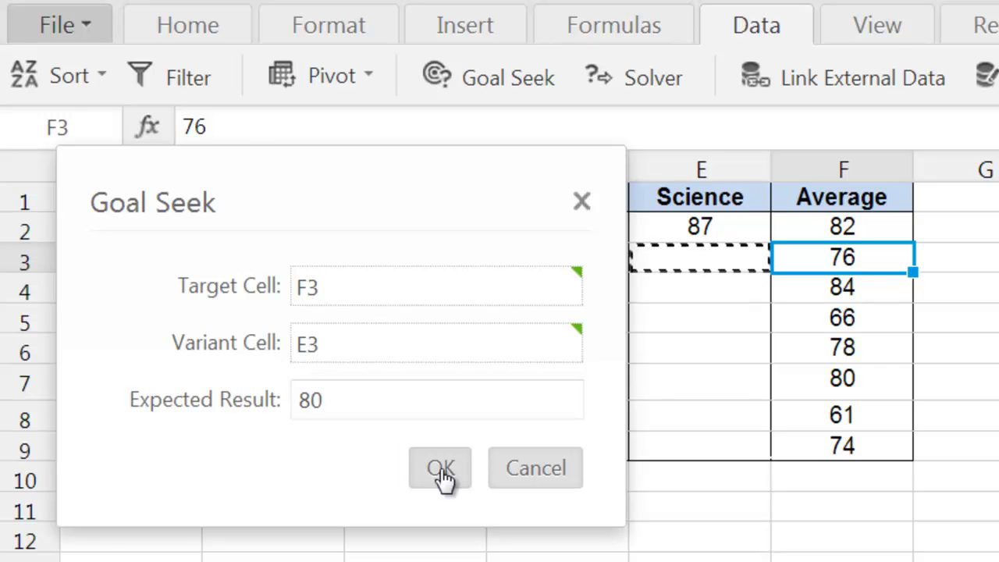